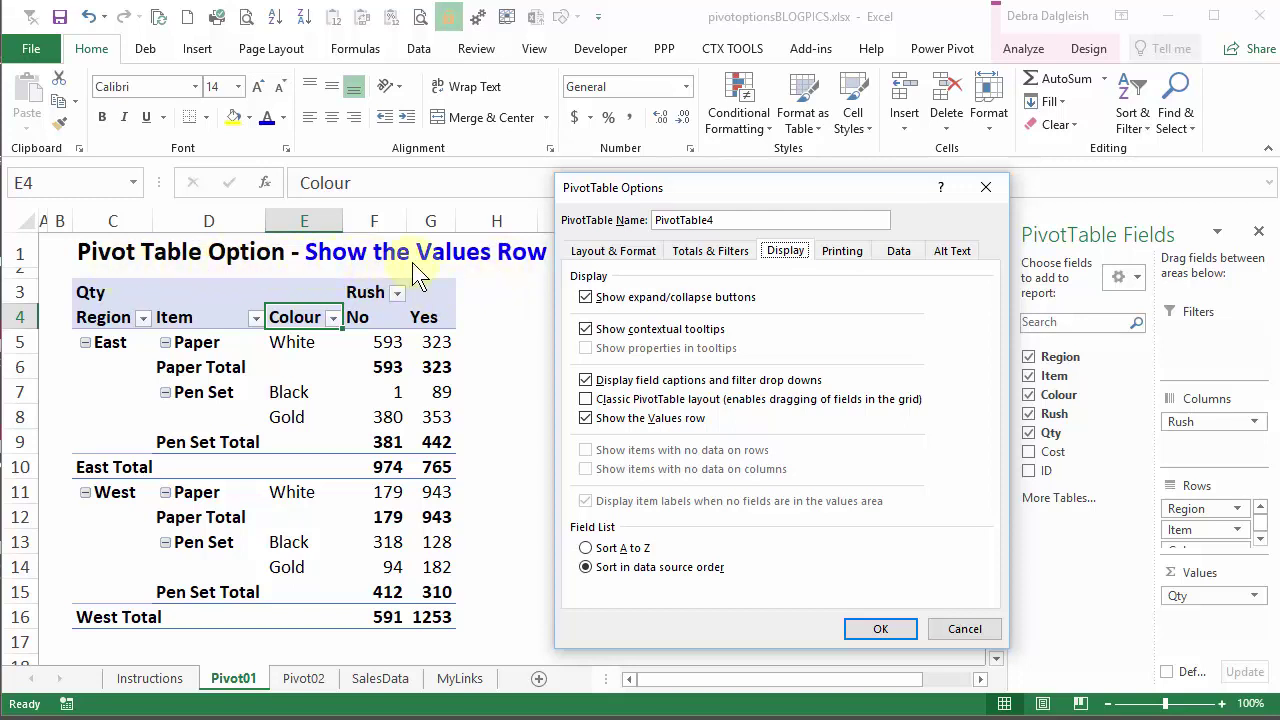
# - Toggle the 'Show the Values row' display option for the Pivot01 pivot table and confirm
pyautogui.click(585, 419)
pyautogui.click(880, 629)
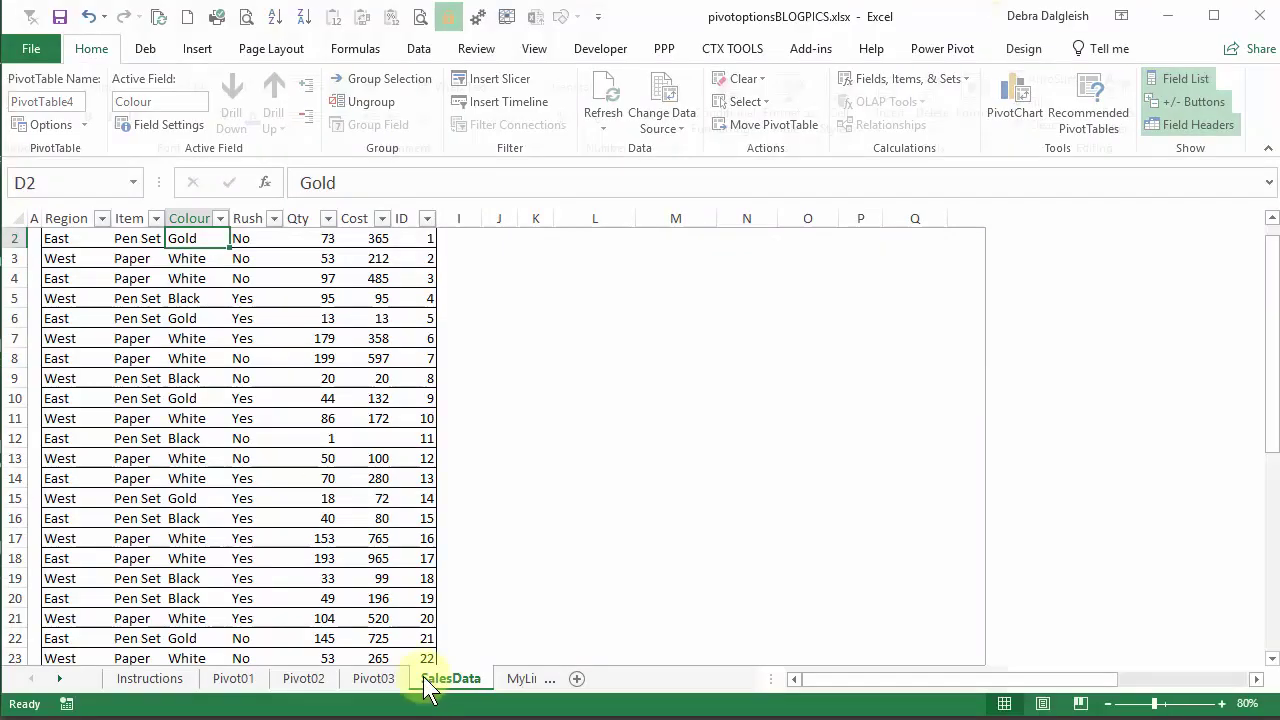
# - Set the Pivot03 pivot table's report layout to Outline Form so the heading reads Item
pyautogui.click(376, 680)
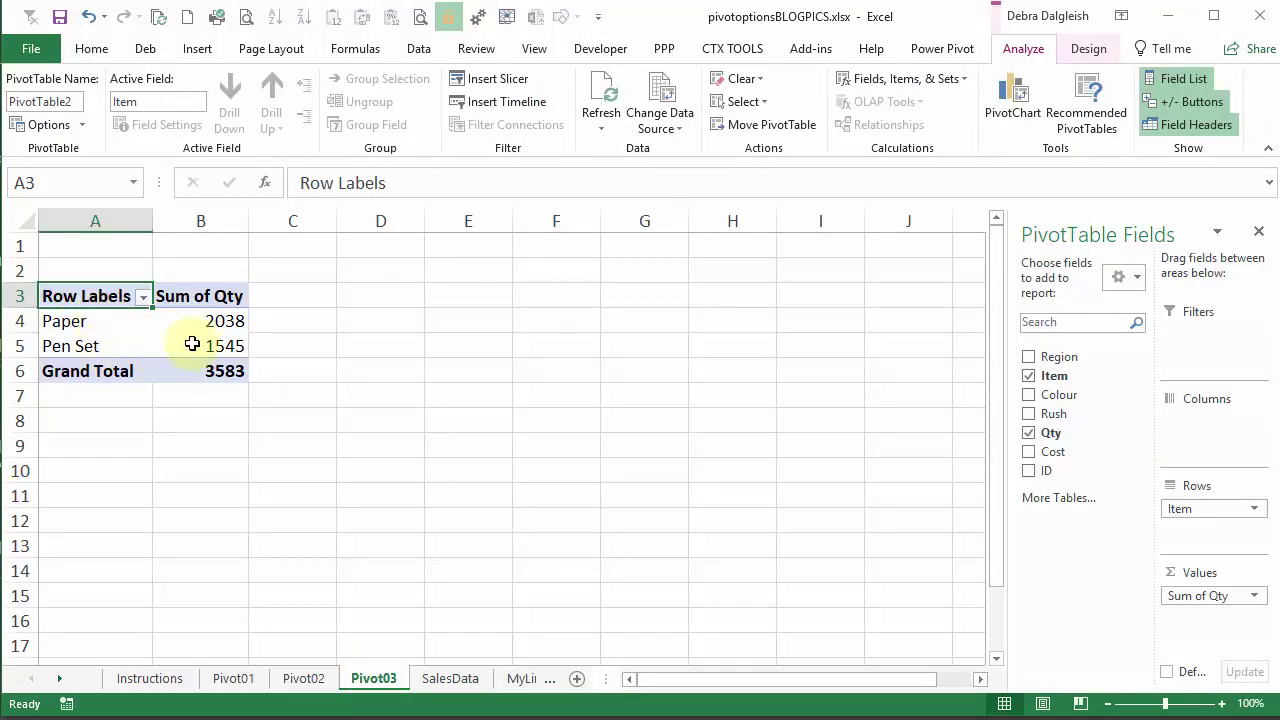
pyautogui.click(104, 322)
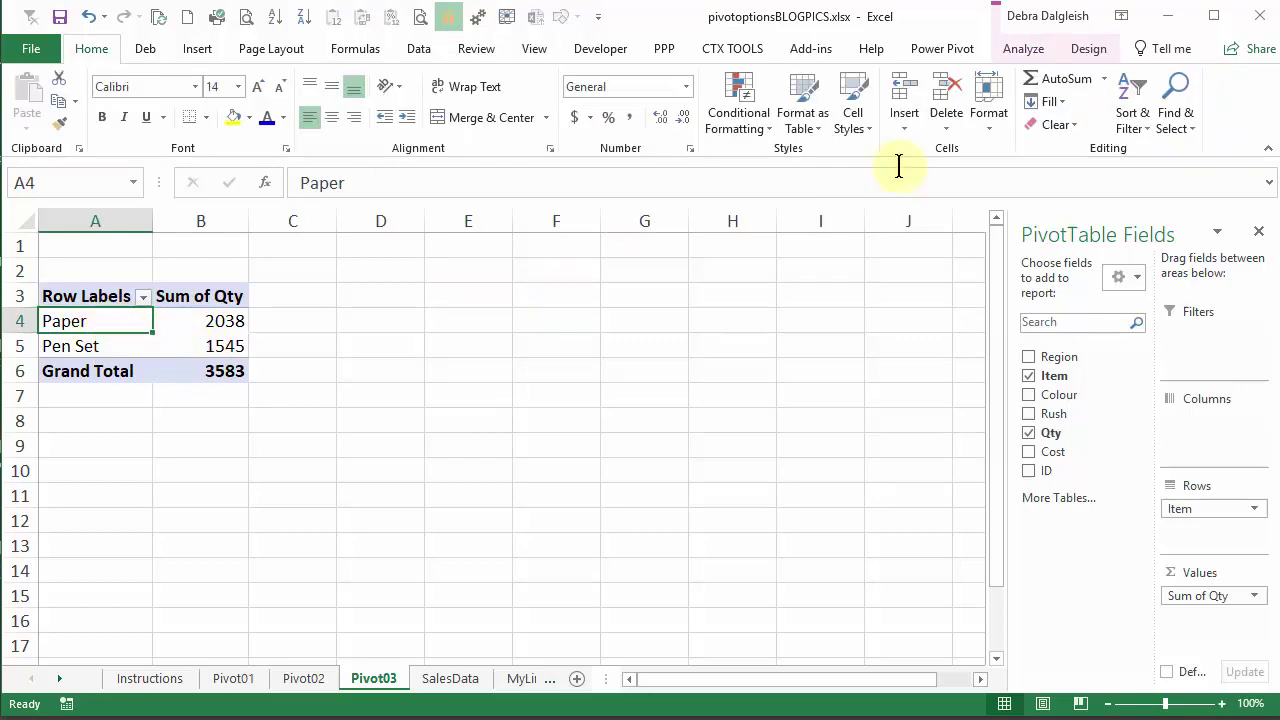
pyautogui.click(1105, 55)
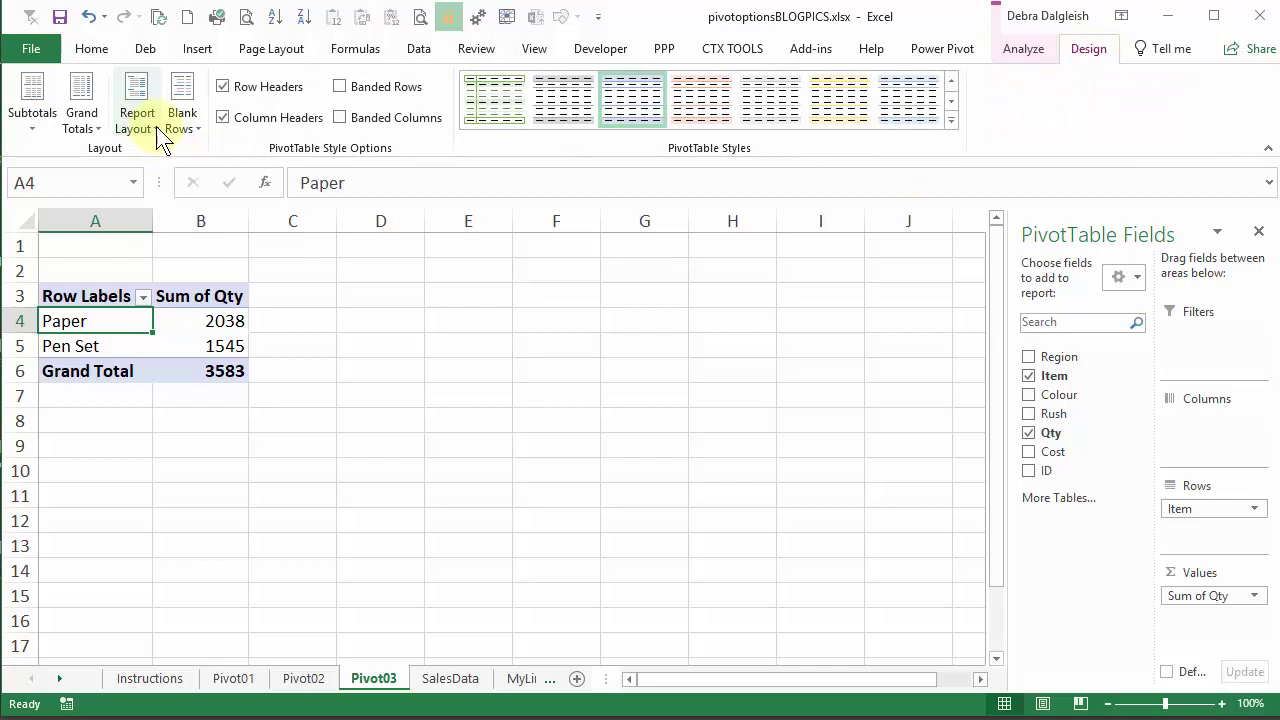
pyautogui.click(164, 140)
pyautogui.click(206, 208)
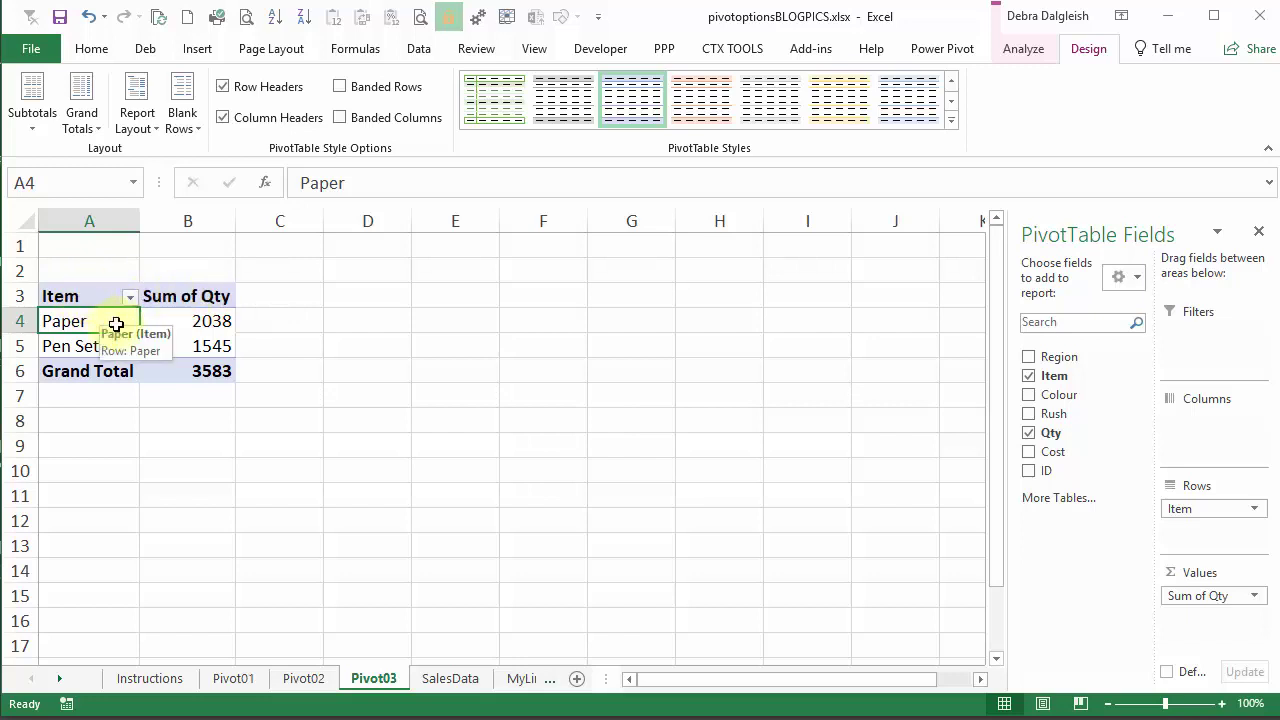
pyautogui.moveTo(168, 322)
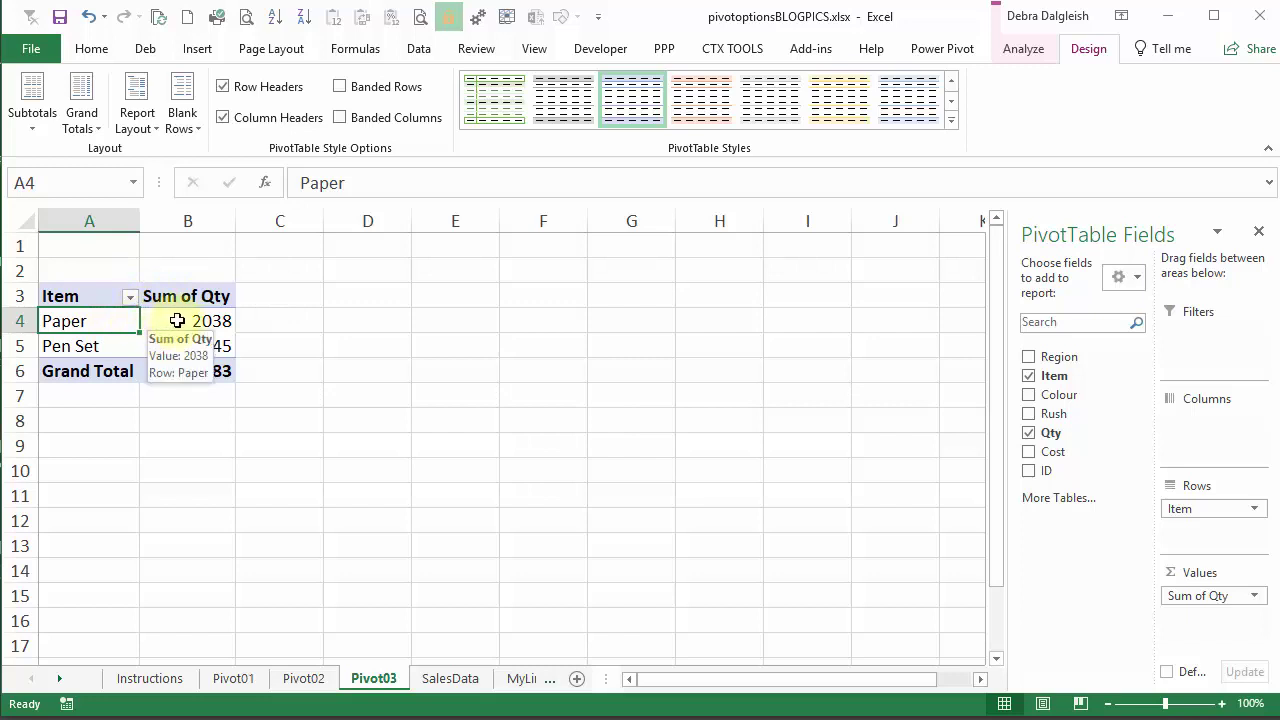
pyautogui.moveTo(111, 326)
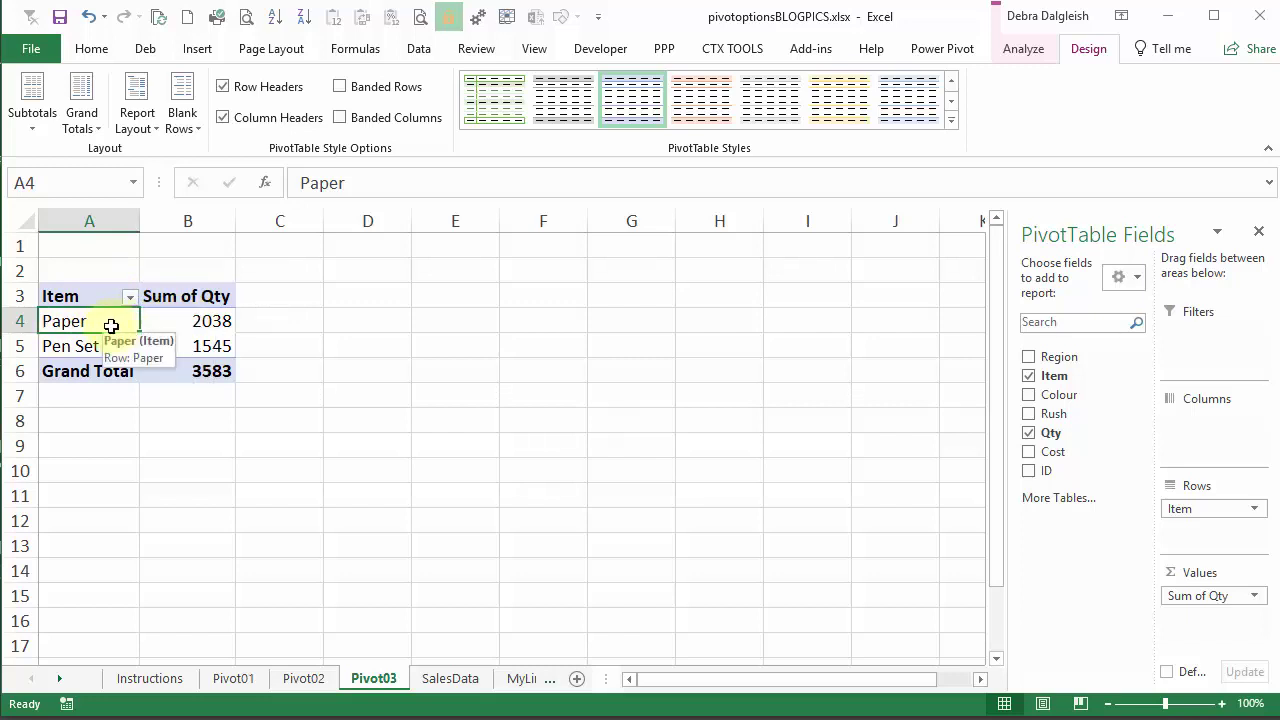
# - Add Colour under Item in the rows and enable 'Show the Values row' in PivotTable Options
pyautogui.click(1028, 393)
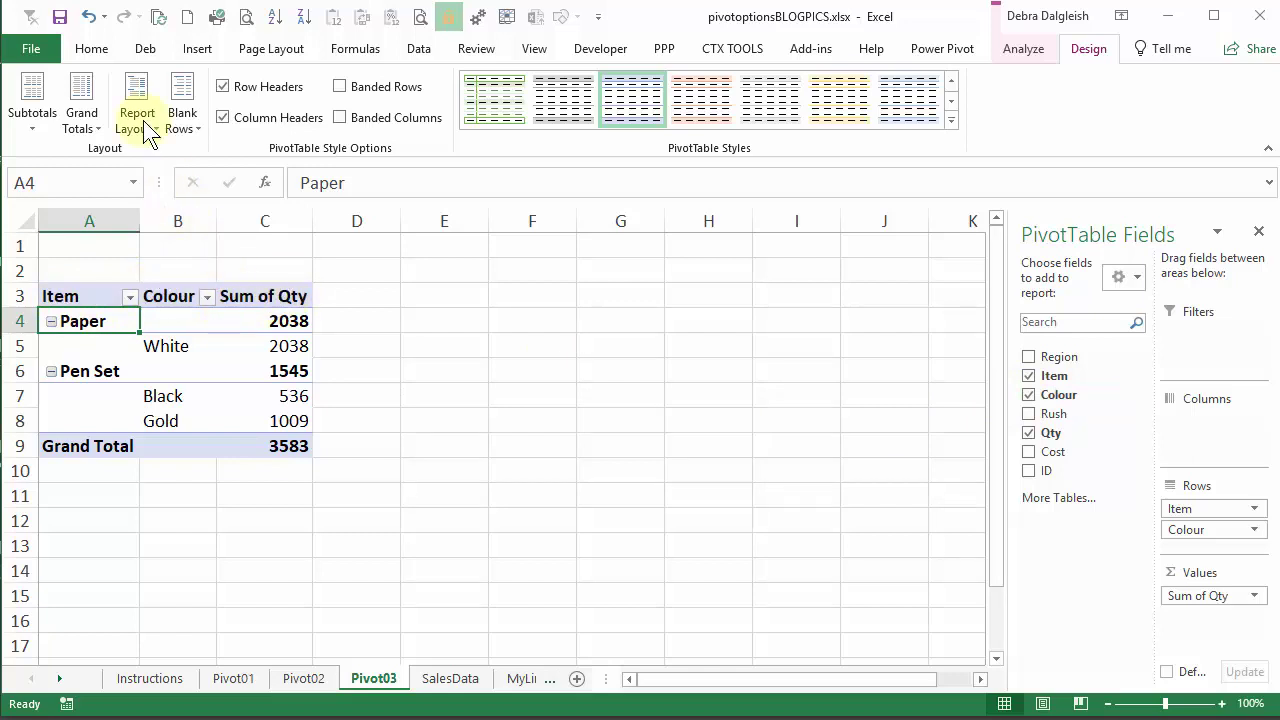
pyautogui.rightClick(125, 325)
pyautogui.click(210, 640)
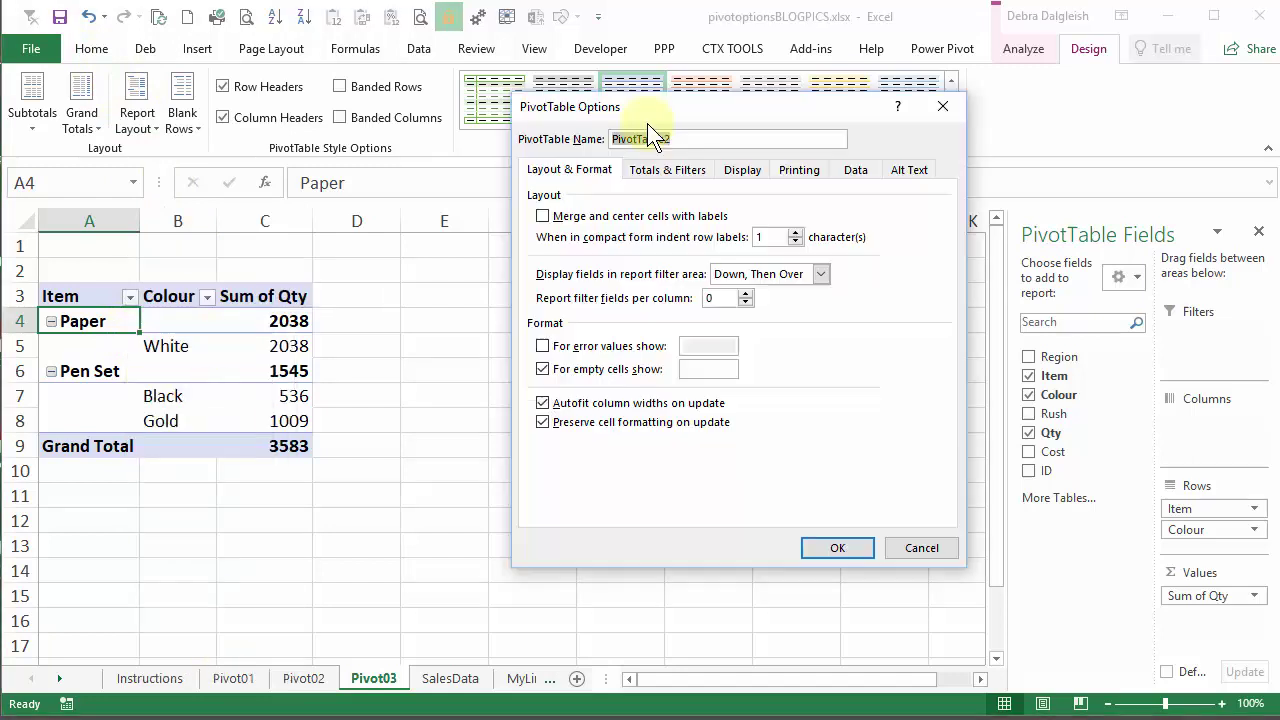
pyautogui.click(740, 170)
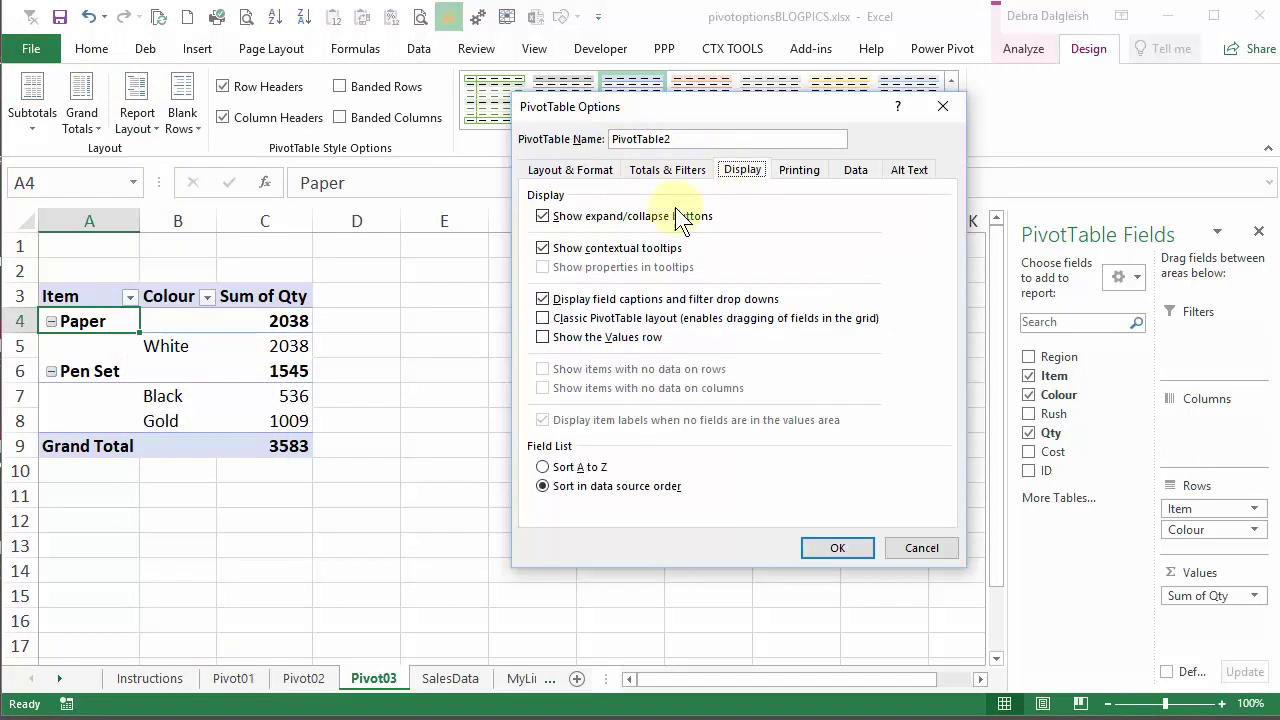
pyautogui.click(543, 338)
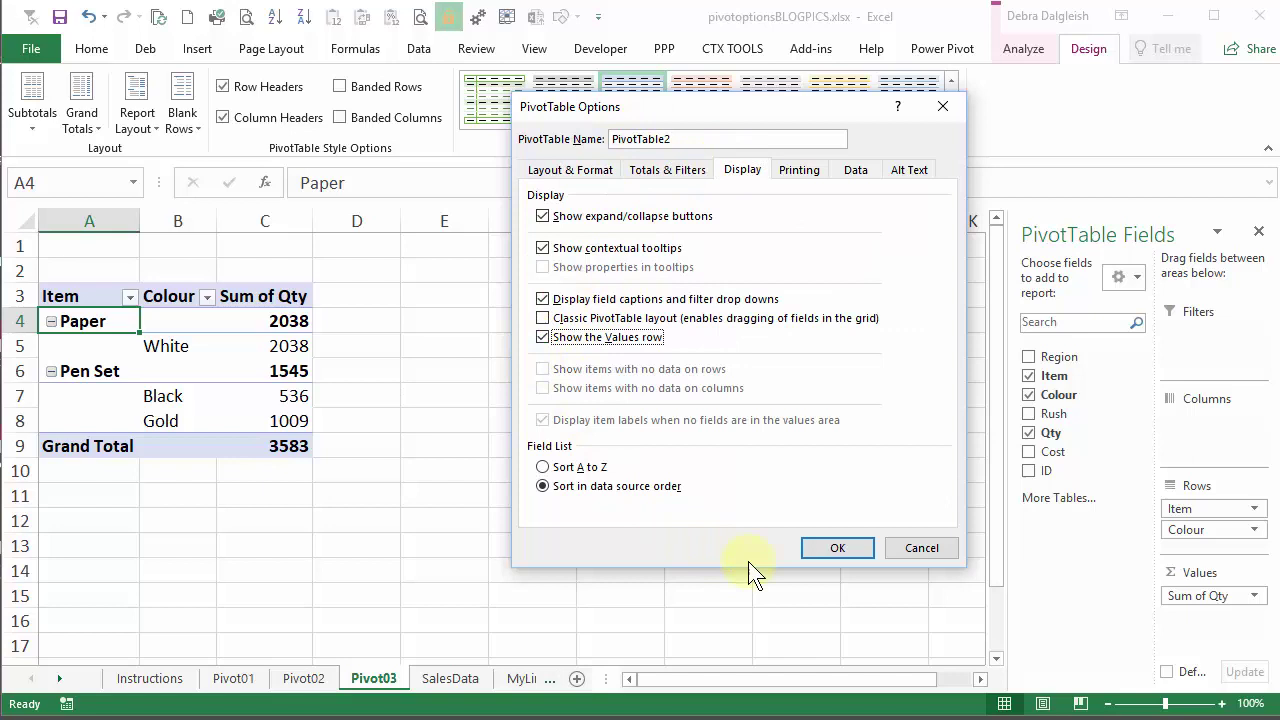
pyautogui.click(834, 548)
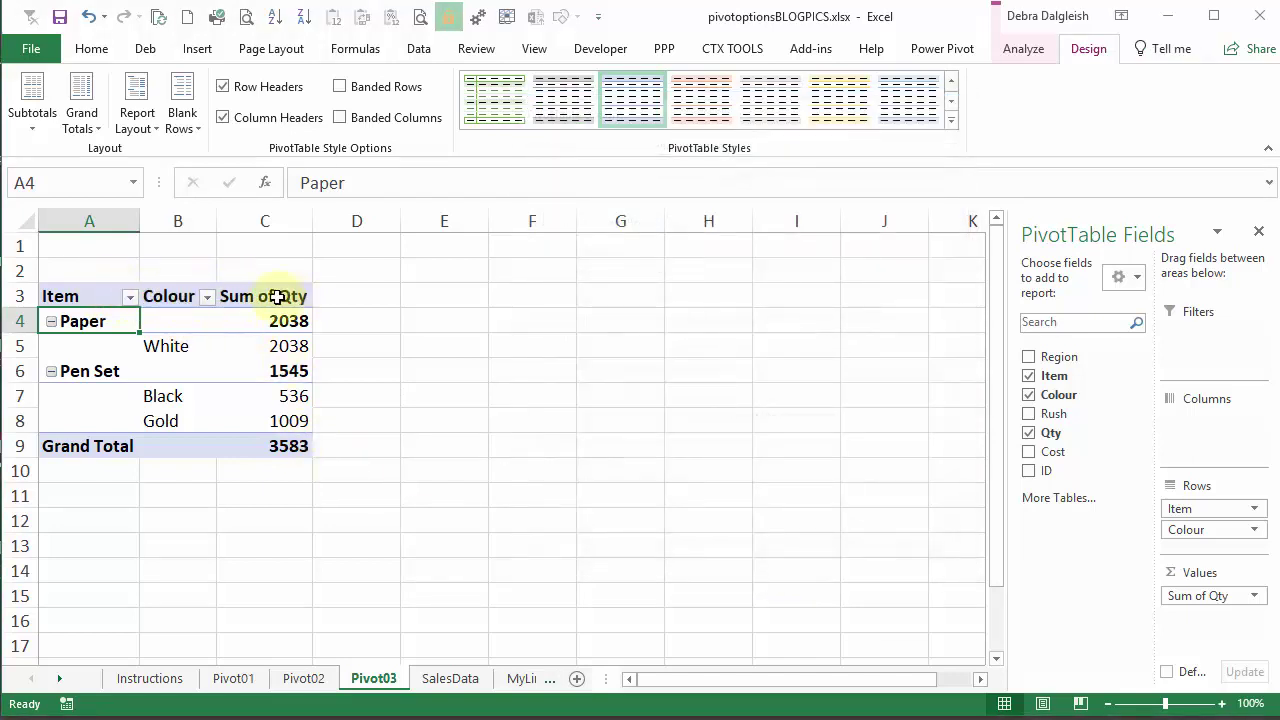
# - Drag Cost into the Values area so Sum of Cost appears beside Sum of Qty
pyautogui.click(172, 300)
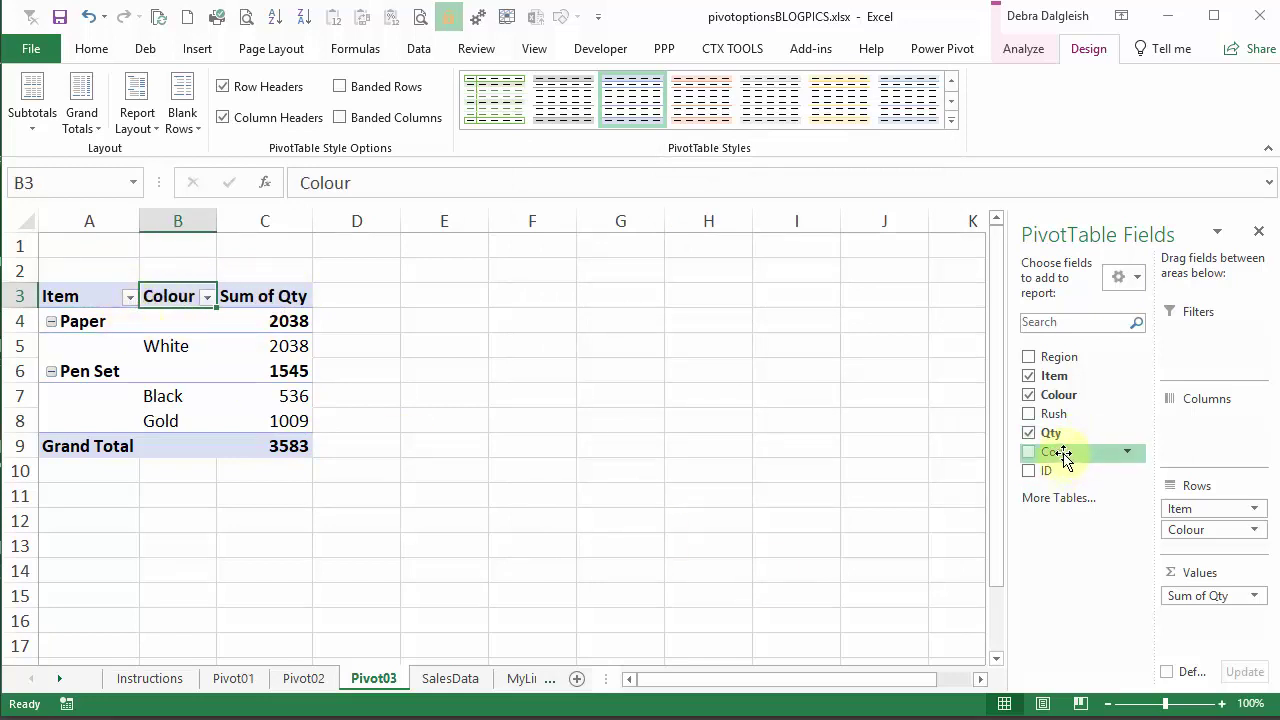
pyautogui.moveTo(1060, 455); pyautogui.dragTo(1203, 612)
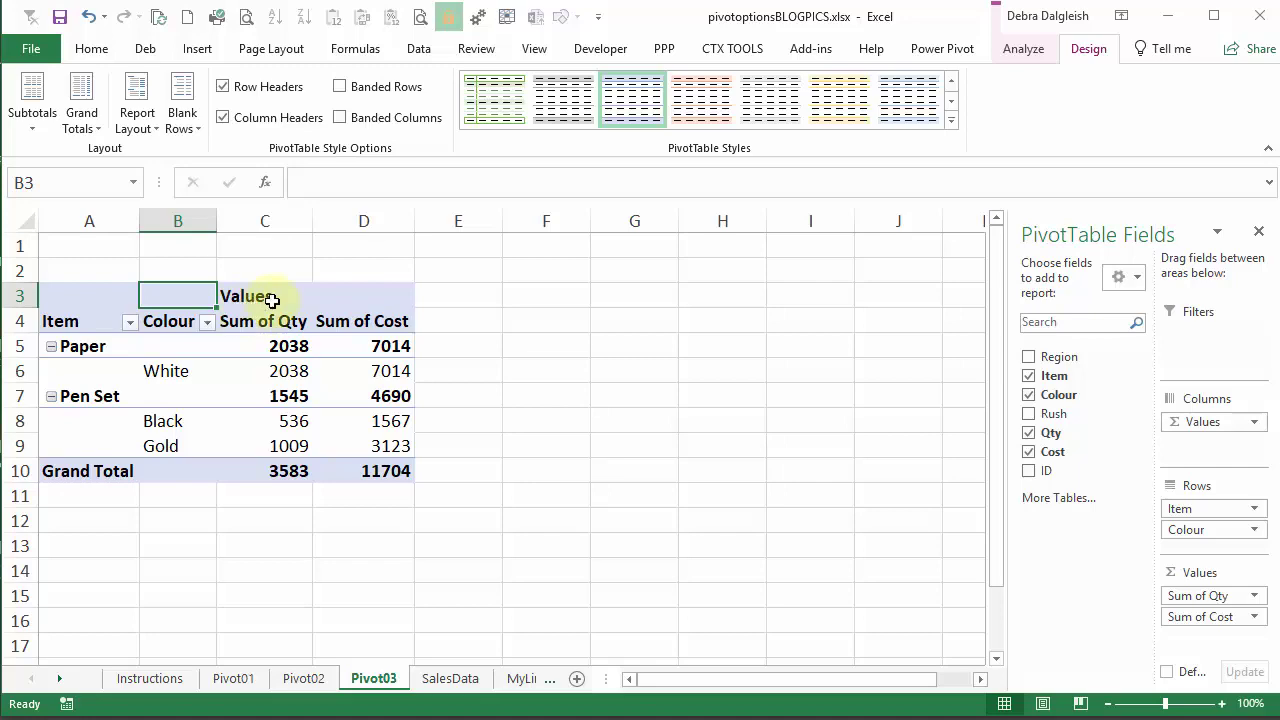
# - Turn off 'Show the Values row' in PivotTable Options to hide the Values heading
pyautogui.rightClick(268, 348)
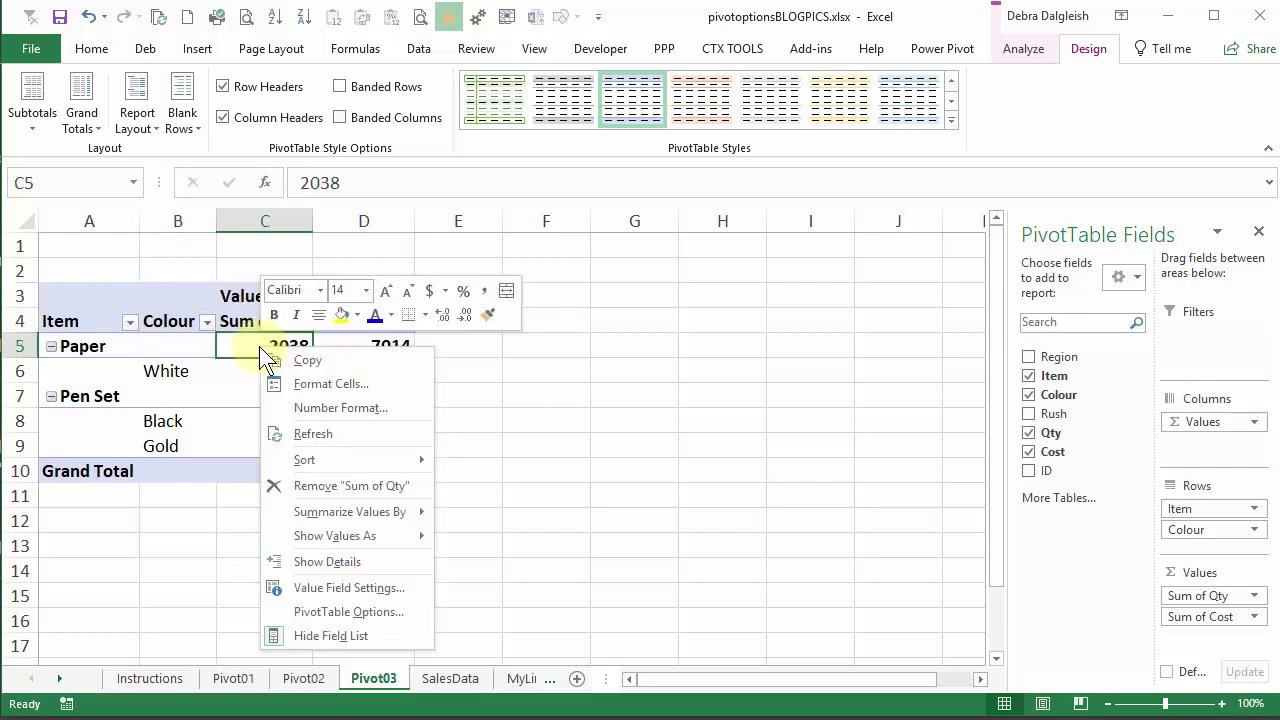
pyautogui.click(326, 611)
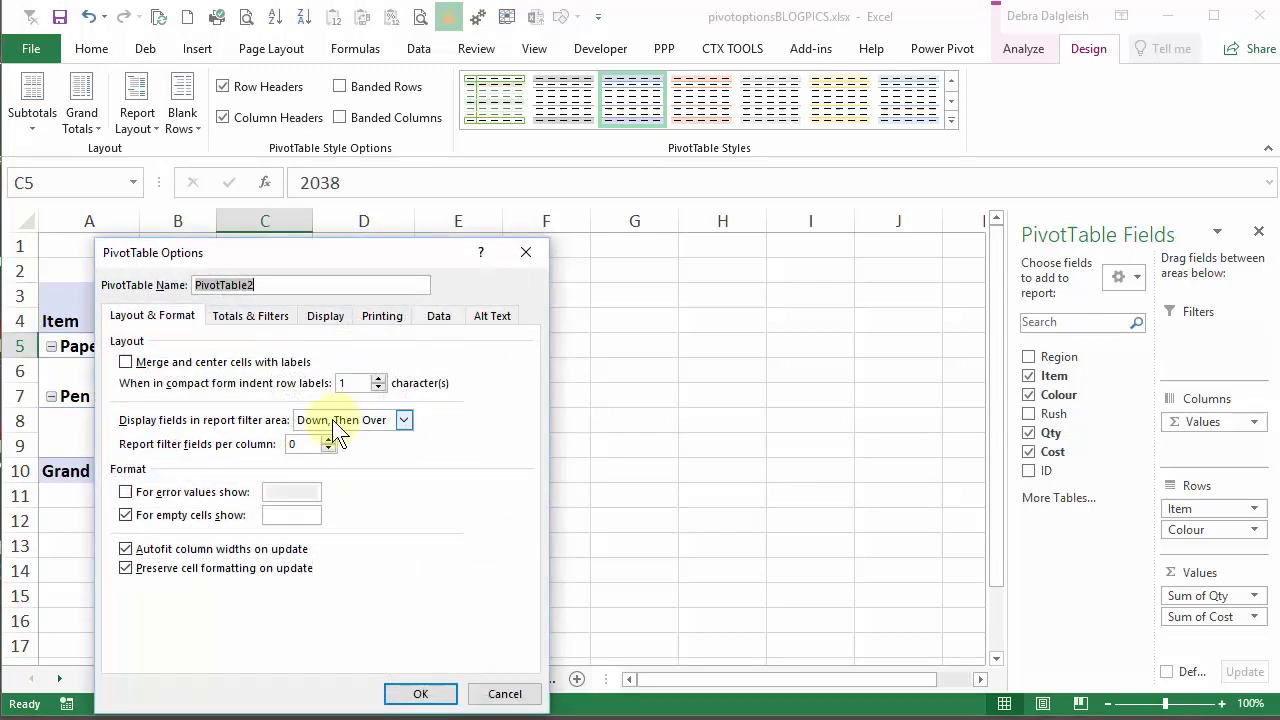
pyautogui.click(326, 315)
pyautogui.moveTo(358, 262); pyautogui.dragTo(635, 129)
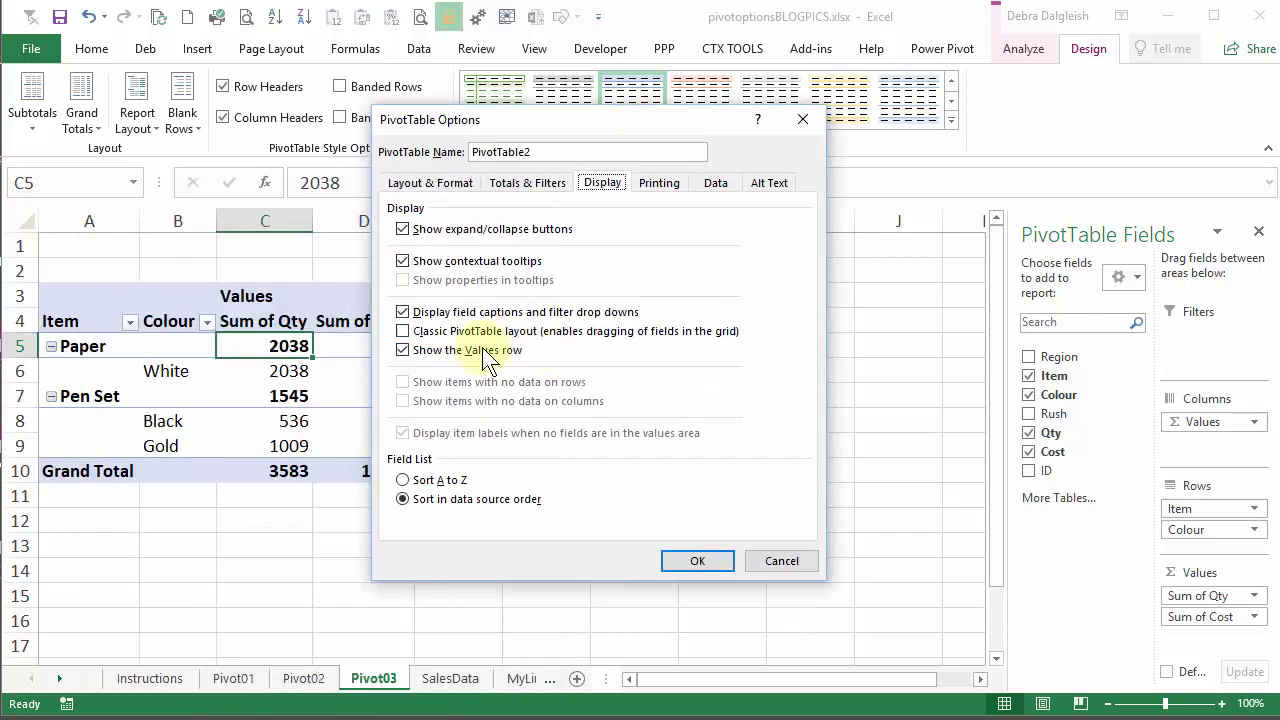
pyautogui.click(401, 352)
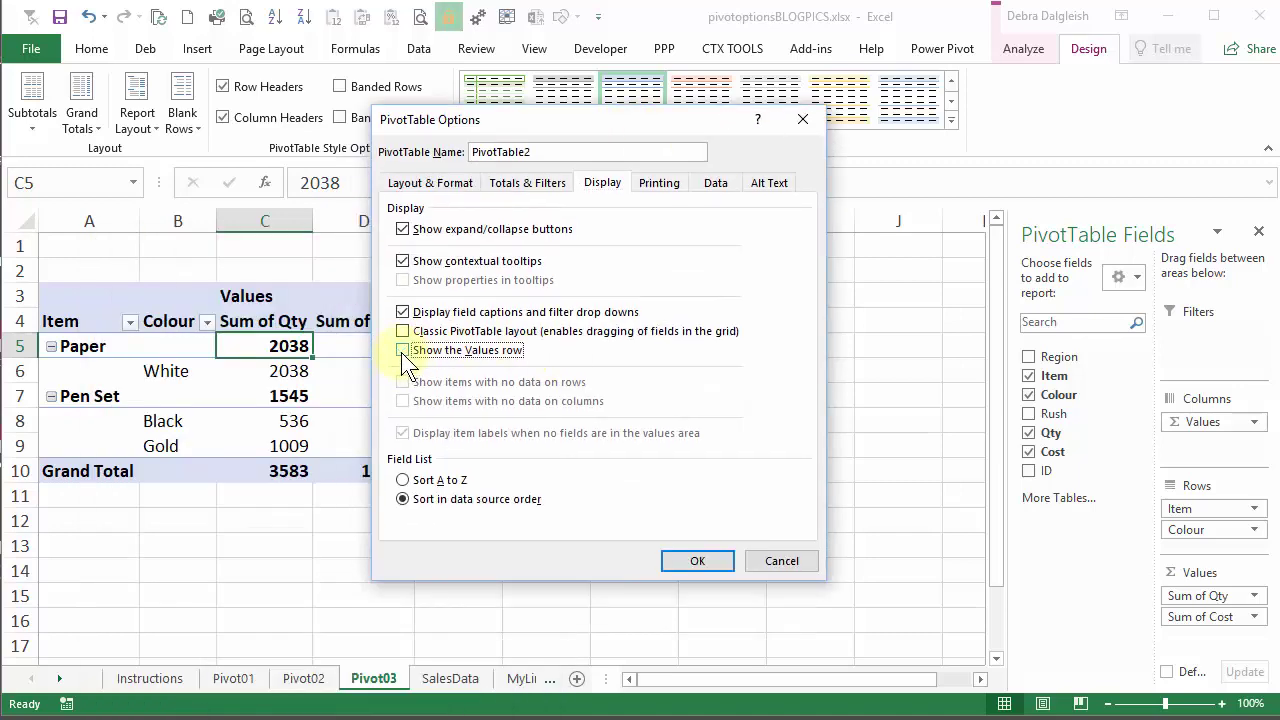
pyautogui.click(688, 558)
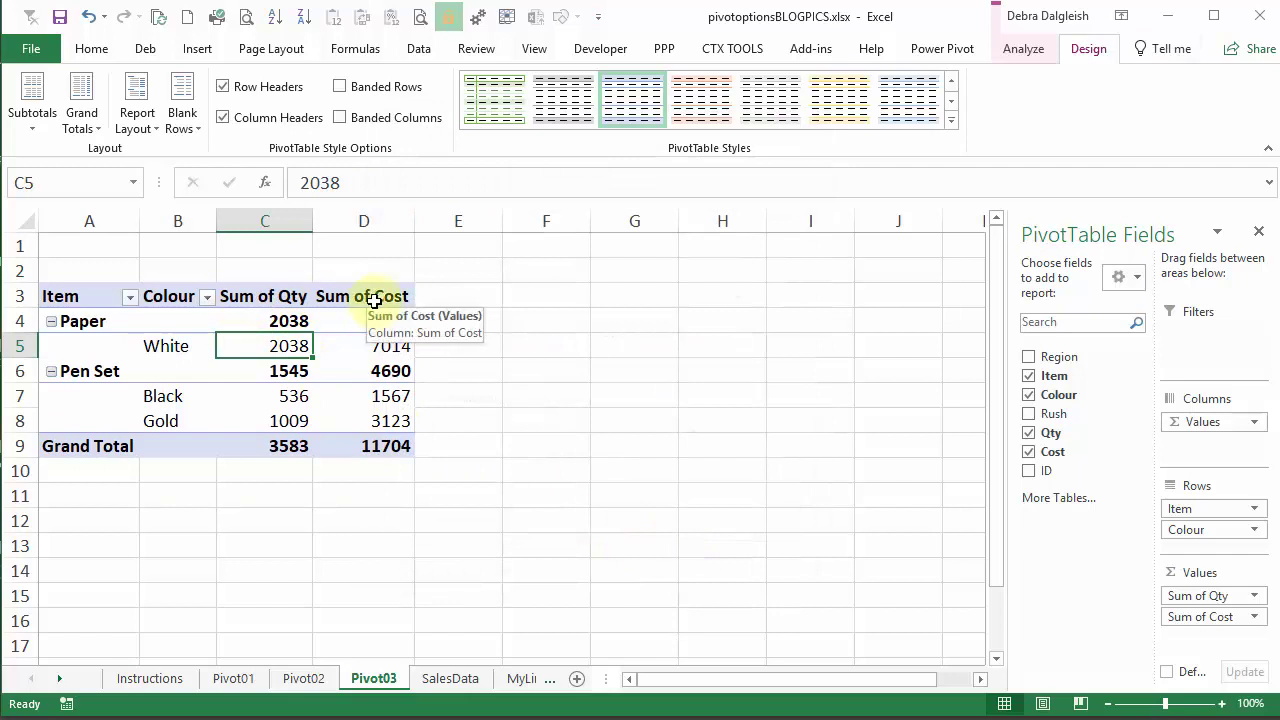
# - Turn 'Show the Values row' back on so the Values heading reappears
pyautogui.rightClick(266, 346)
pyautogui.click(343, 609)
pyautogui.click(358, 315)
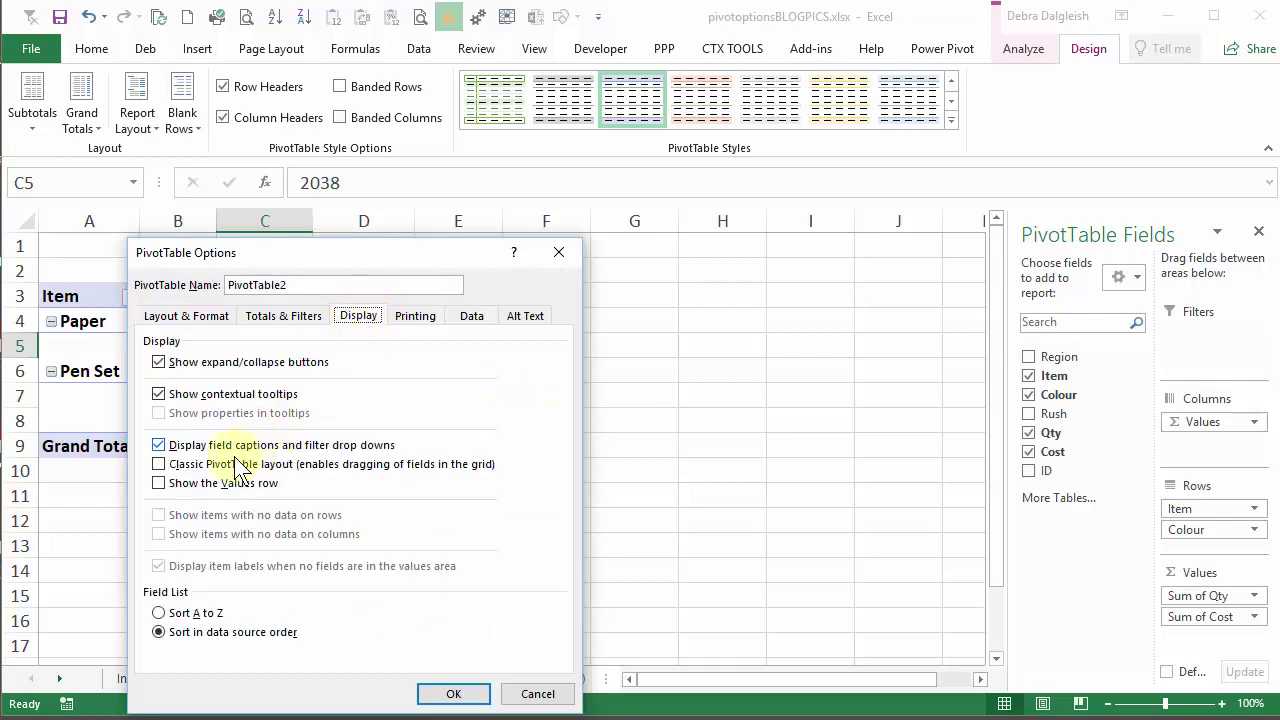
pyautogui.click(225, 483)
pyautogui.click(460, 694)
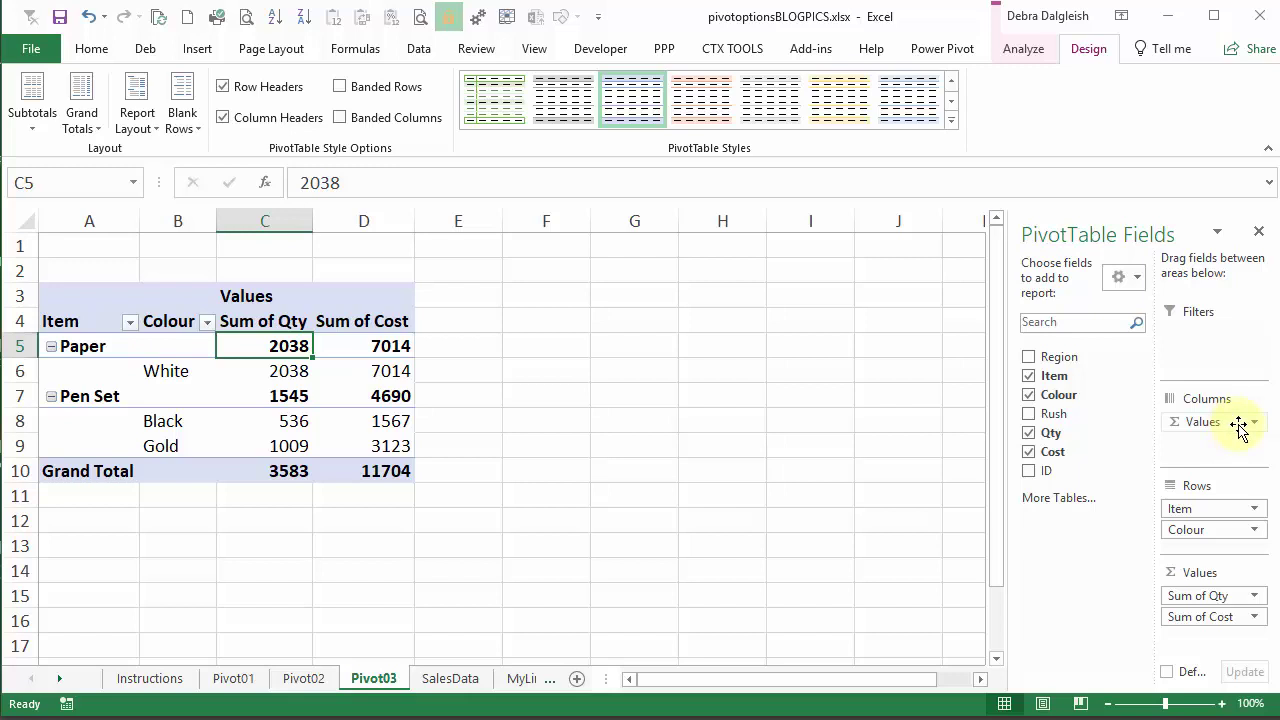
# - Move the Values field from Columns to Rows, then return it to Columns
pyautogui.moveTo(1238, 426); pyautogui.dragTo(1200, 416)
pyautogui.moveTo(1225, 425); pyautogui.dragTo(1218, 505)
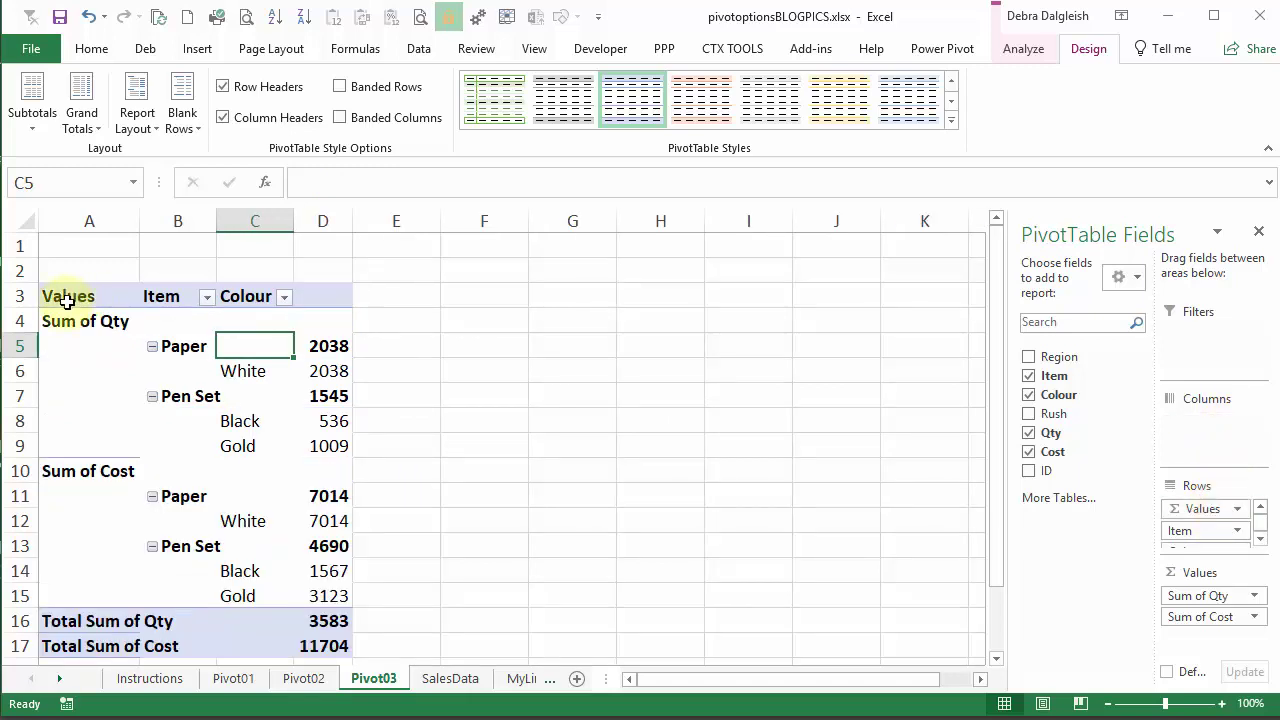
pyautogui.moveTo(1183, 531); pyautogui.dragTo(1217, 430)
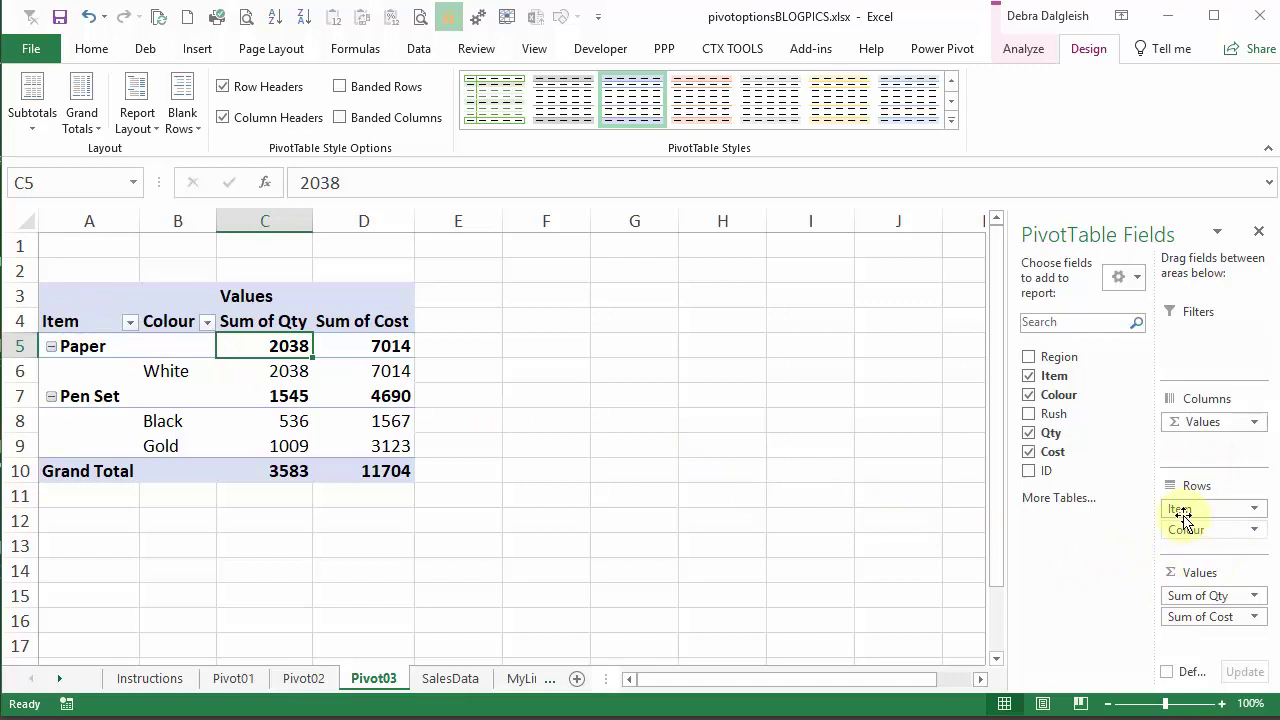
# - Remove Item from the rows and move Colour into the Columns area below Values
pyautogui.moveTo(1181, 512); pyautogui.dragTo(1152, 510)
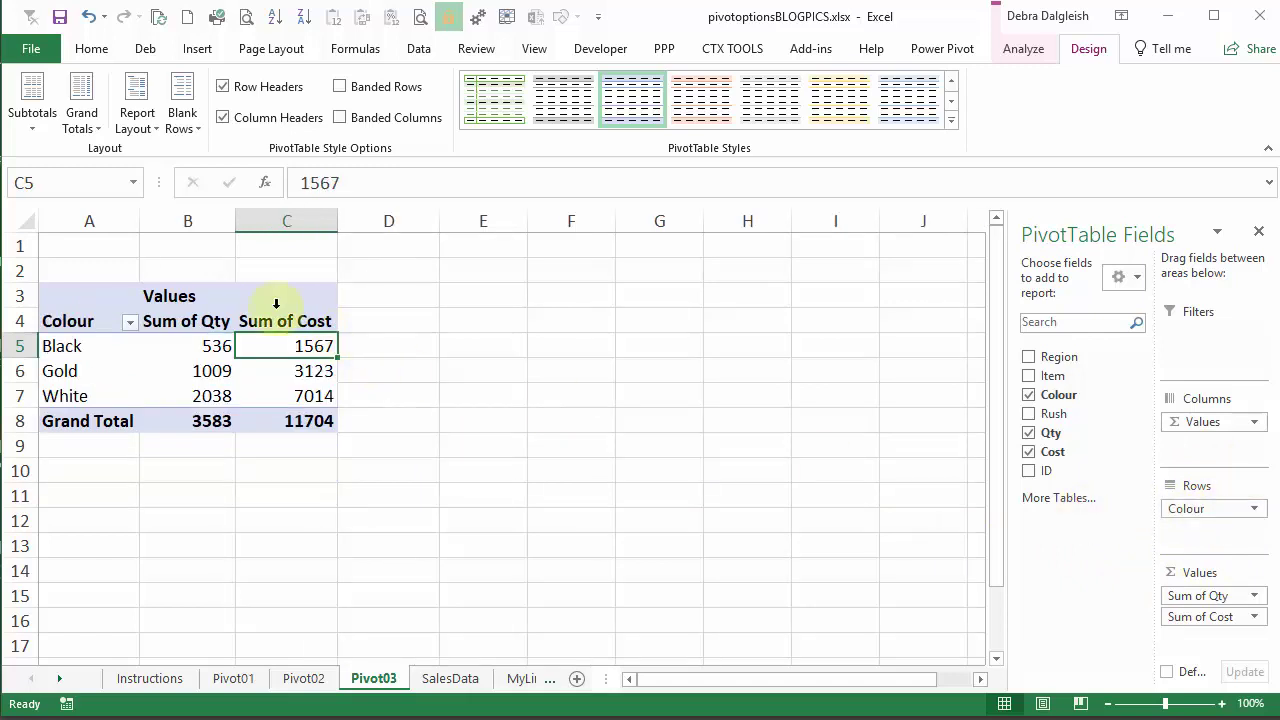
pyautogui.moveTo(1183, 509); pyautogui.dragTo(1195, 445)
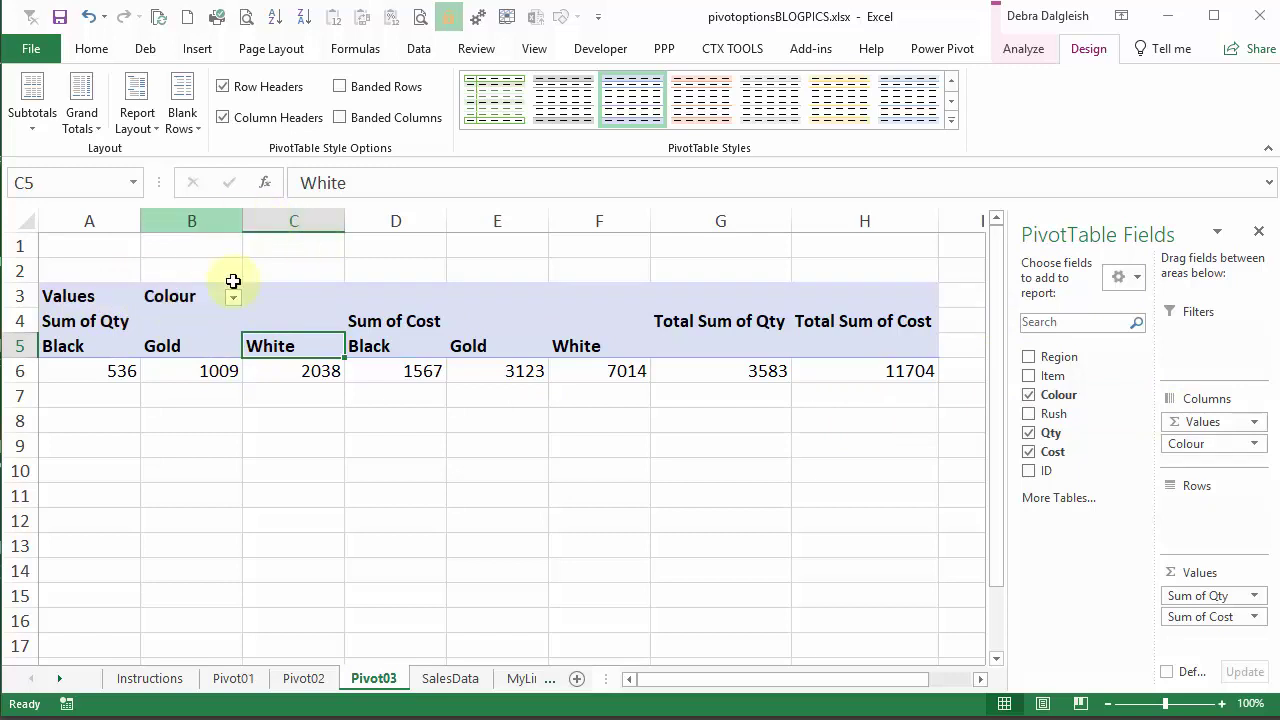
# - Check the PivotTable Options display settings, then move Colour from Columns back to Rows
pyautogui.rightClick(202, 300)
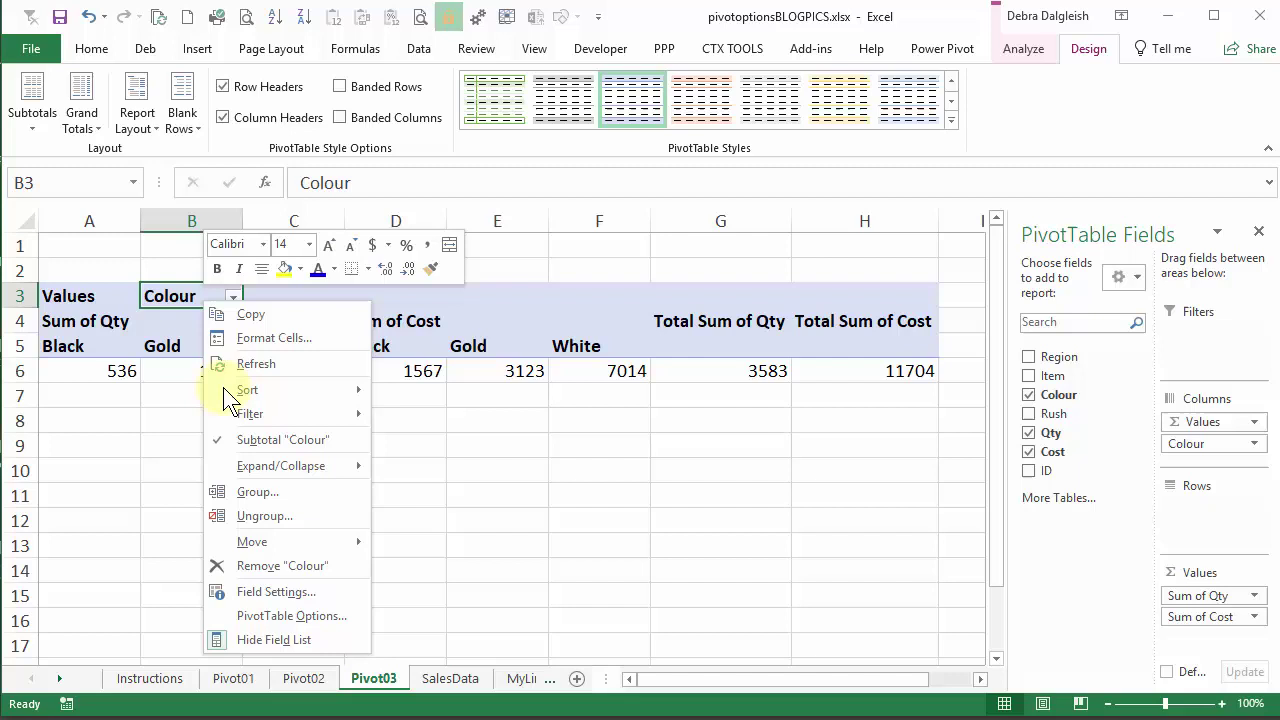
pyautogui.click(291, 615)
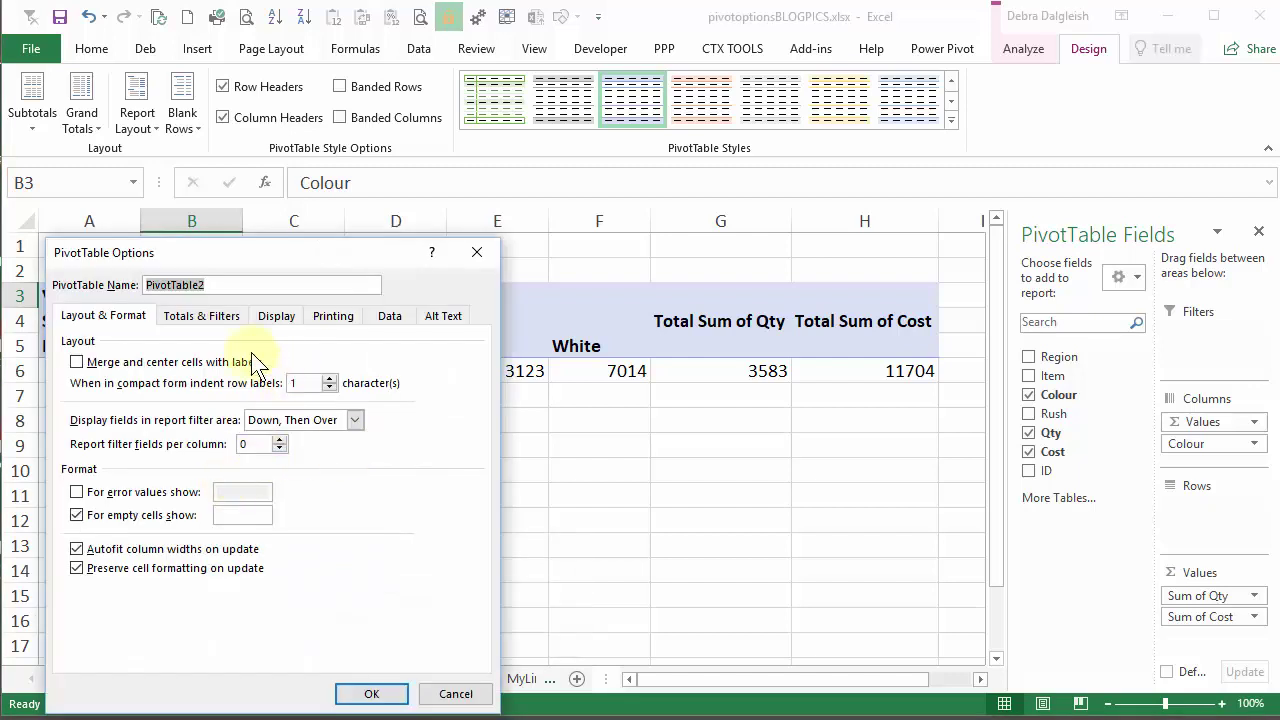
pyautogui.click(279, 315)
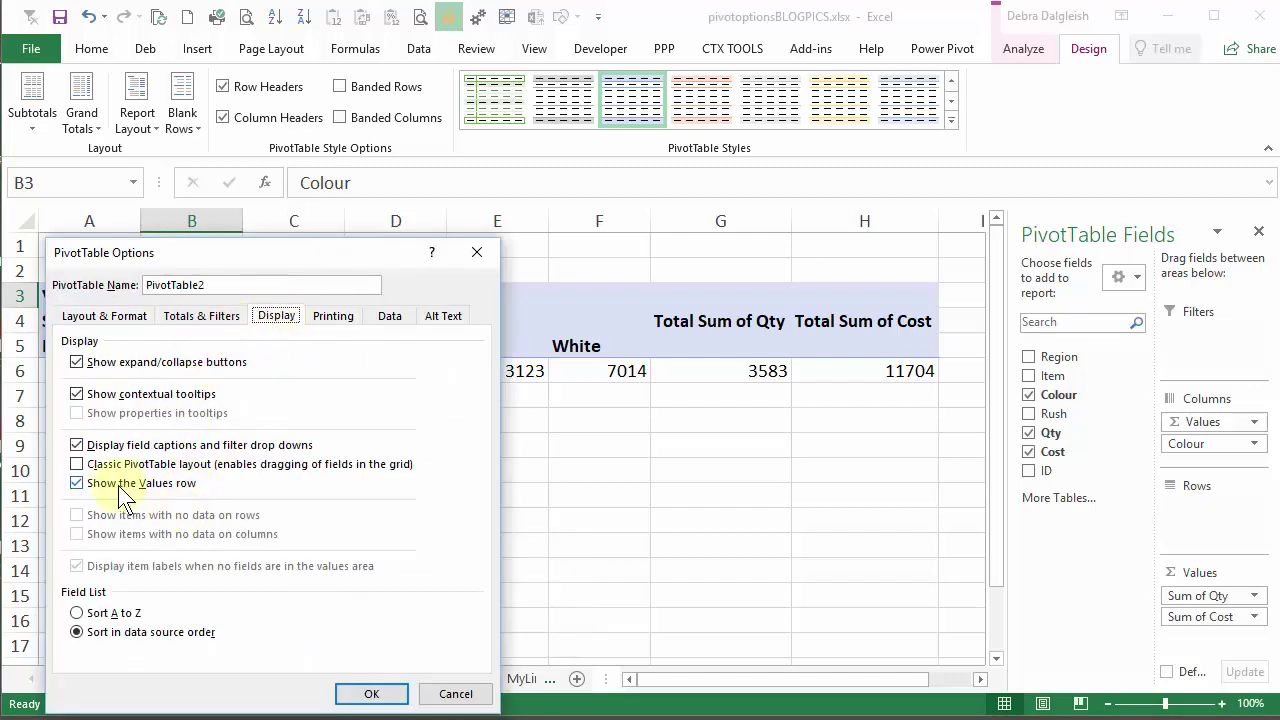
pyautogui.click(362, 694)
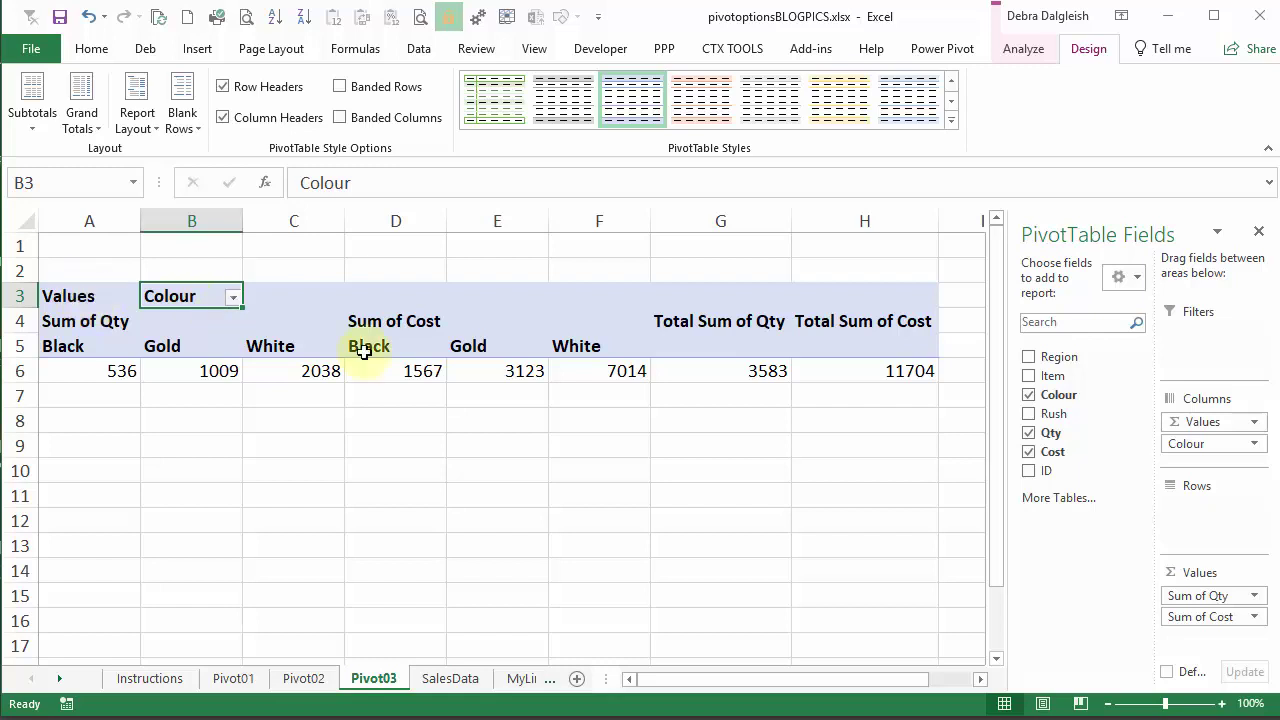
pyautogui.moveTo(1197, 450); pyautogui.dragTo(1214, 528)
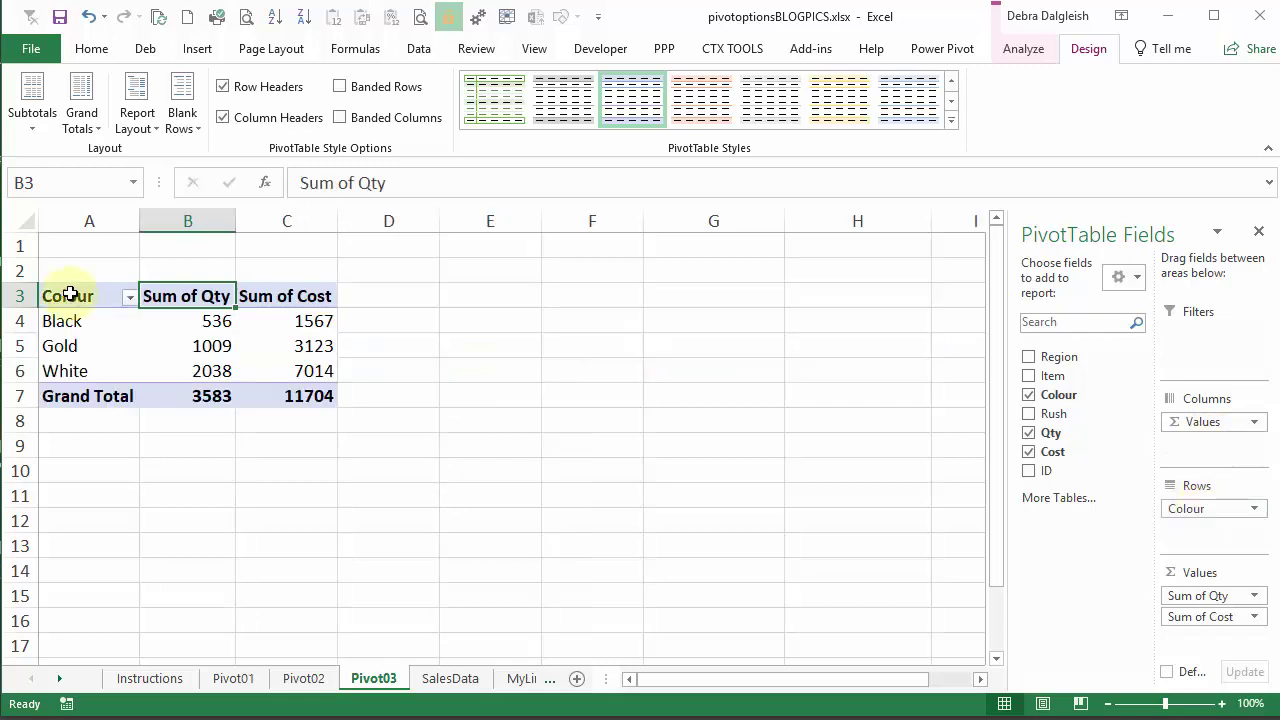
# - Enable 'Show the Values row' so a Values heading sits above Sum of Qty and Sum of Cost
pyautogui.rightClick(208, 297)
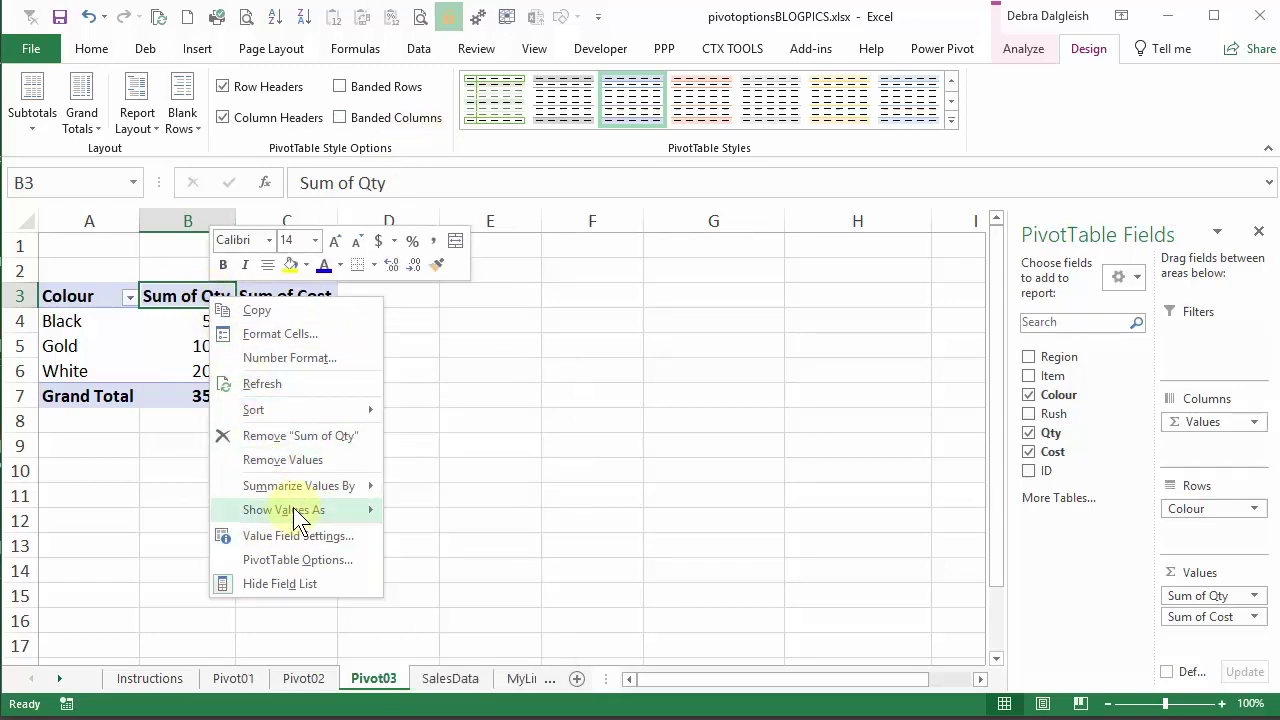
pyautogui.click(290, 559)
pyautogui.click(292, 316)
pyautogui.click(163, 483)
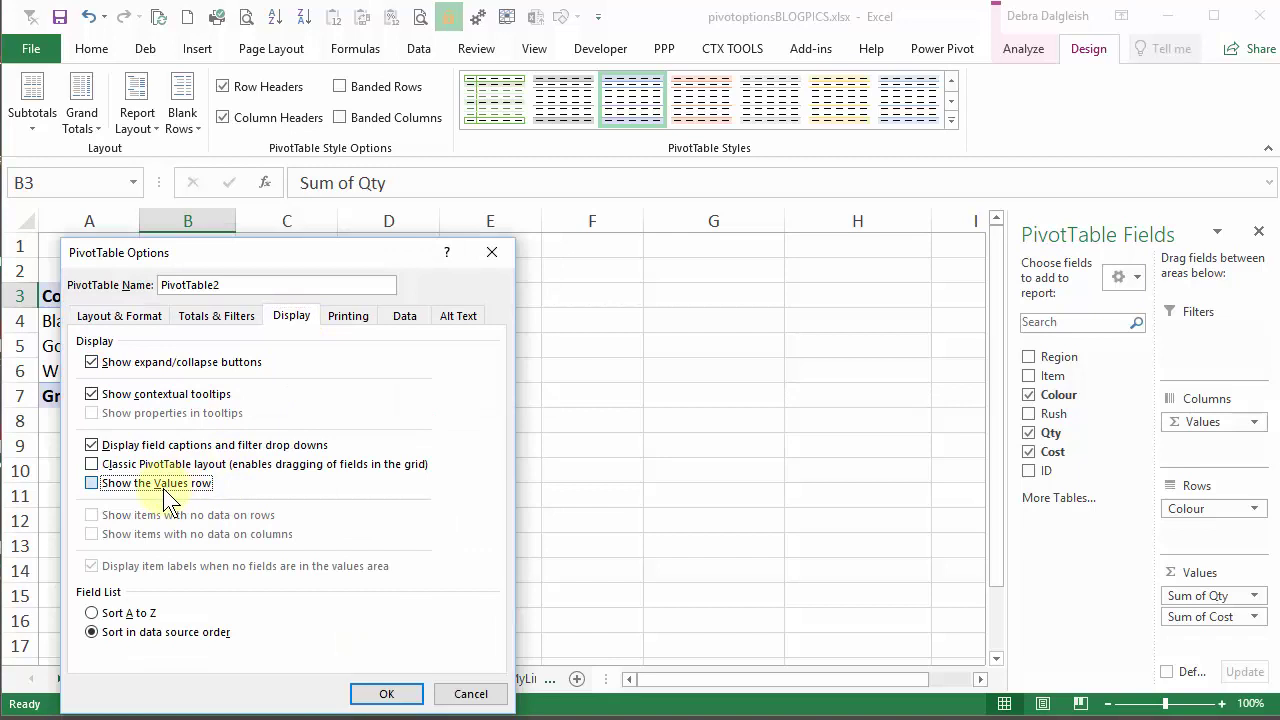
pyautogui.click(386, 694)
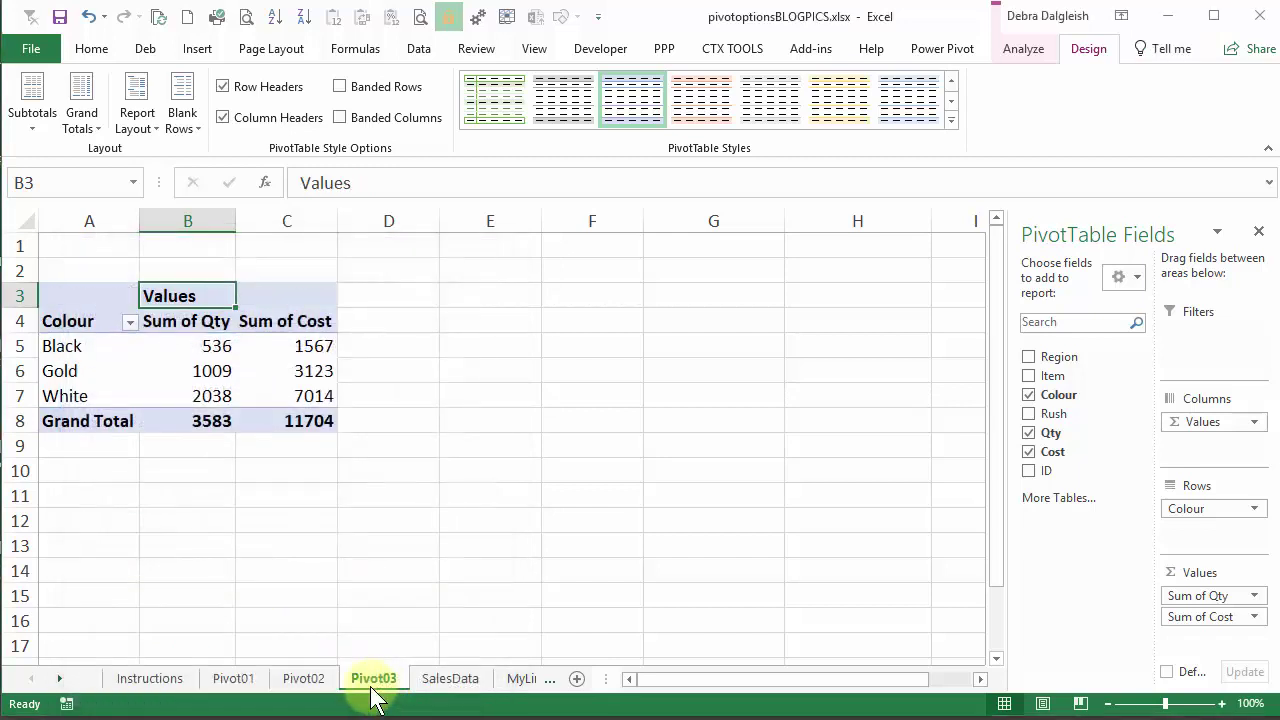